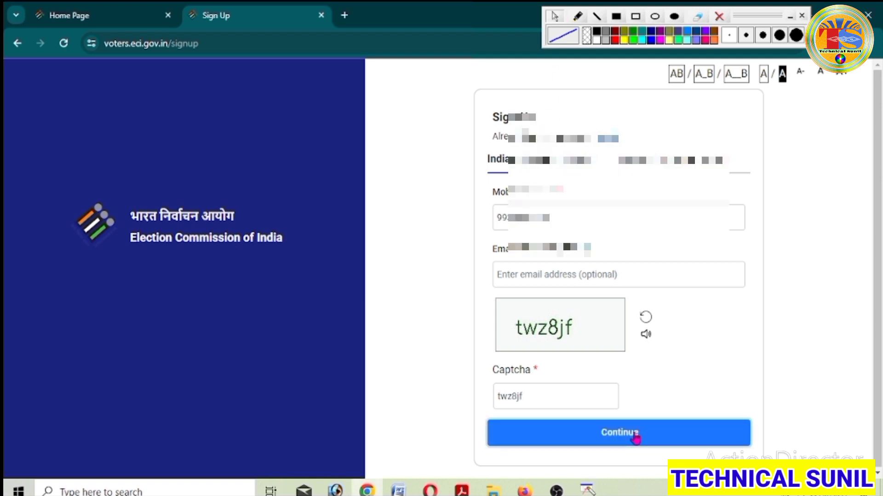
Step: Submit the sign-up form with the mobile number and captcha to continue to the account details
{"action": "left_click", "coordinate": [635, 431]}
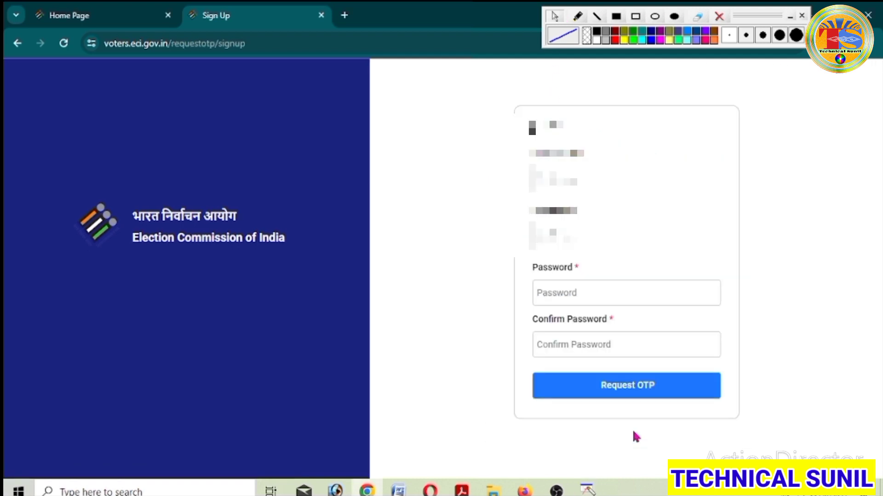
Step: Outline the first name, last name, password, confirm password and Request OTP areas with rectangles and clear the drawings
{"action": "left_click", "coordinate": [635, 18]}
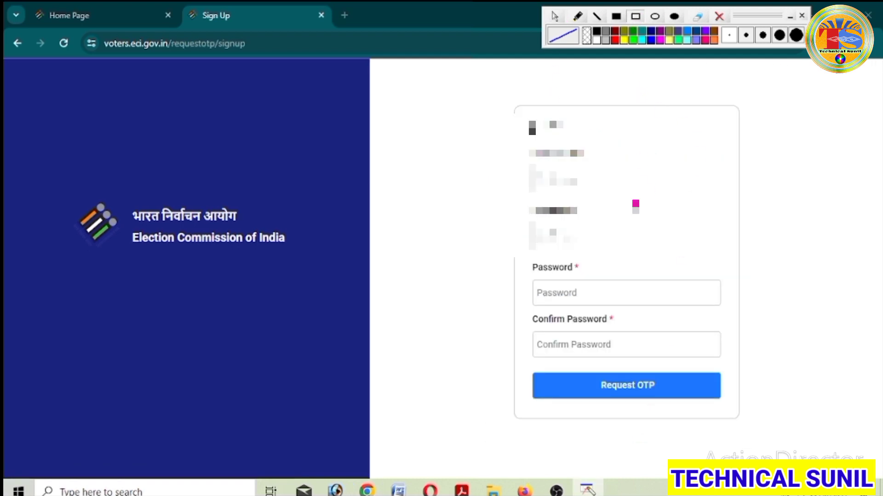
{"action": "mouse_move", "coordinate": [526, 144]}
{"action": "left_mouse_down"}
{"action": "mouse_move", "coordinate": [528, 168]}
{"action": "mouse_move", "coordinate": [672, 190]}
{"action": "left_mouse_up"}
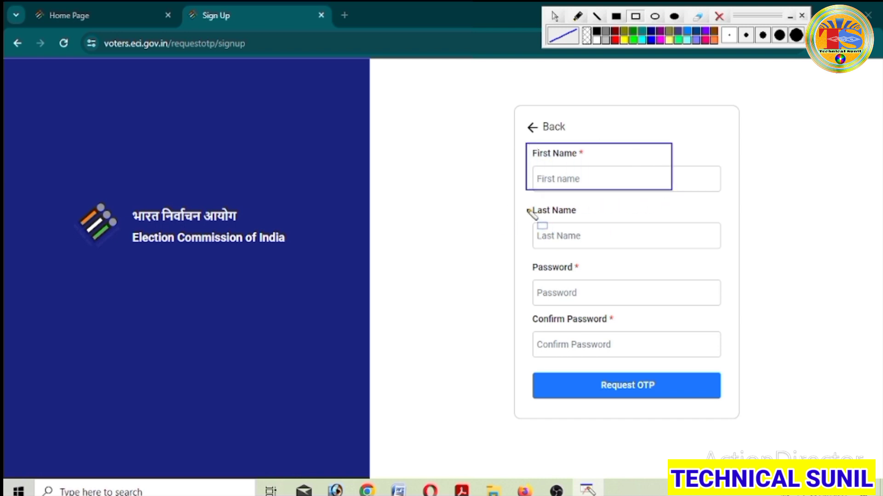
{"action": "mouse_move", "coordinate": [527, 201]}
{"action": "left_mouse_down"}
{"action": "mouse_move", "coordinate": [614, 245]}
{"action": "mouse_move", "coordinate": [692, 248]}
{"action": "left_mouse_up"}
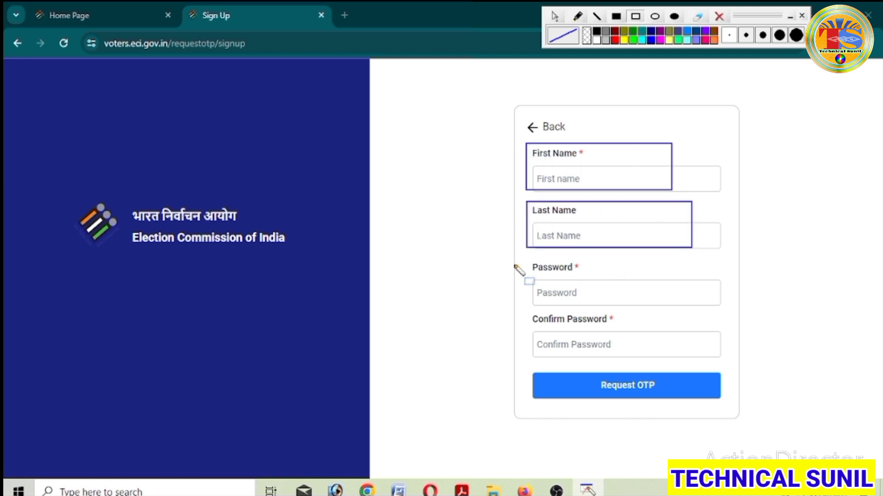
{"action": "mouse_move", "coordinate": [529, 257]}
{"action": "left_mouse_down"}
{"action": "mouse_move", "coordinate": [569, 300]}
{"action": "mouse_move", "coordinate": [700, 295]}
{"action": "left_mouse_up"}
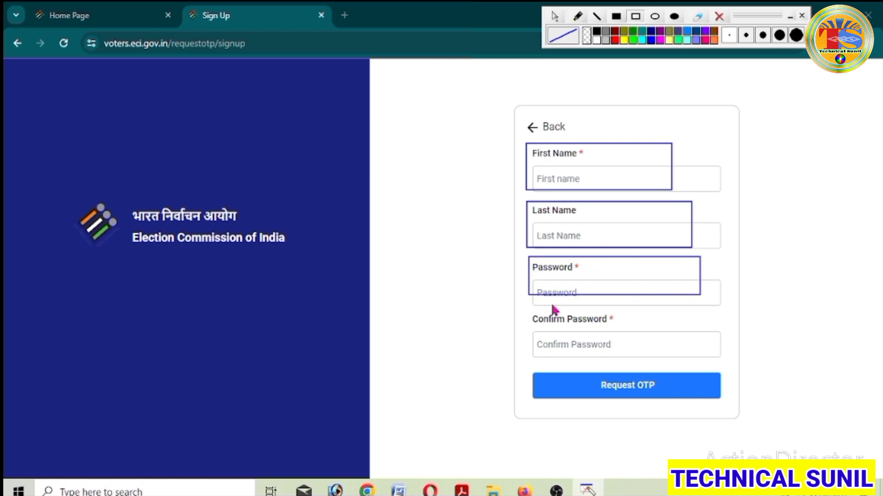
{"action": "mouse_move", "coordinate": [521, 321]}
{"action": "left_mouse_down"}
{"action": "mouse_move", "coordinate": [631, 362]}
{"action": "mouse_move", "coordinate": [691, 360]}
{"action": "left_mouse_up"}
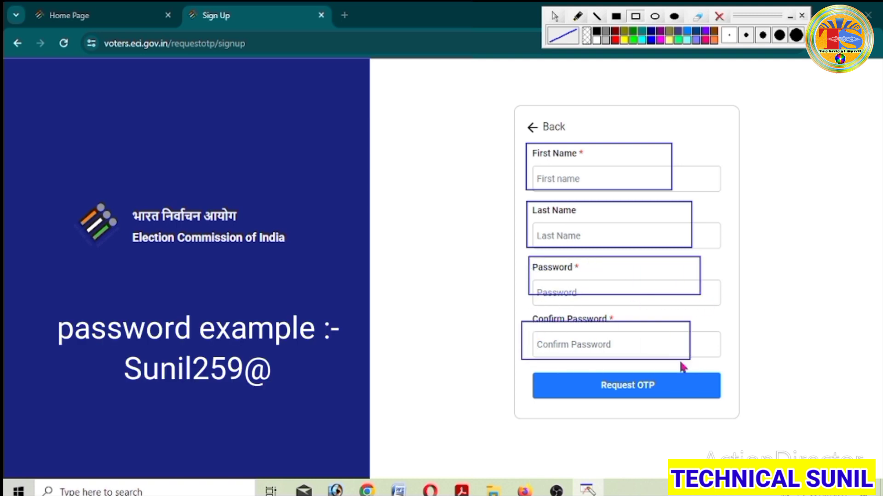
{"action": "mouse_move", "coordinate": [592, 372]}
{"action": "left_mouse_down"}
{"action": "mouse_move", "coordinate": [597, 400]}
{"action": "mouse_move", "coordinate": [672, 400]}
{"action": "left_mouse_up"}
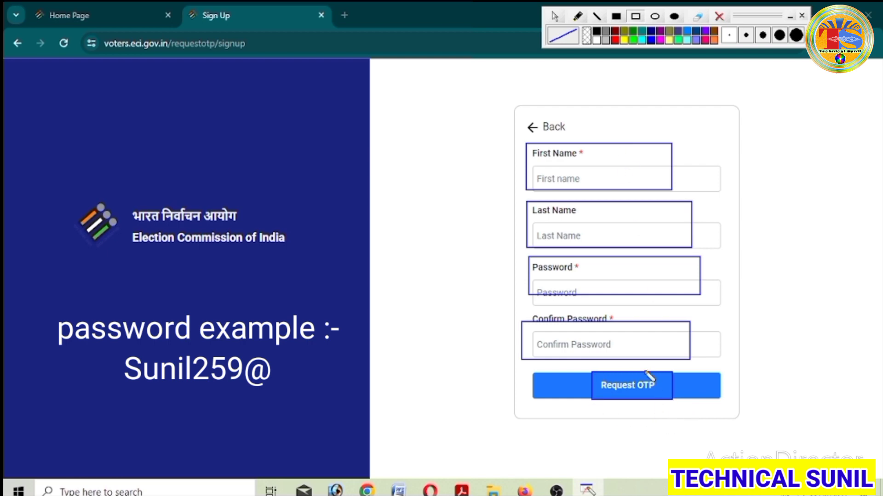
{"action": "left_click", "coordinate": [720, 16]}
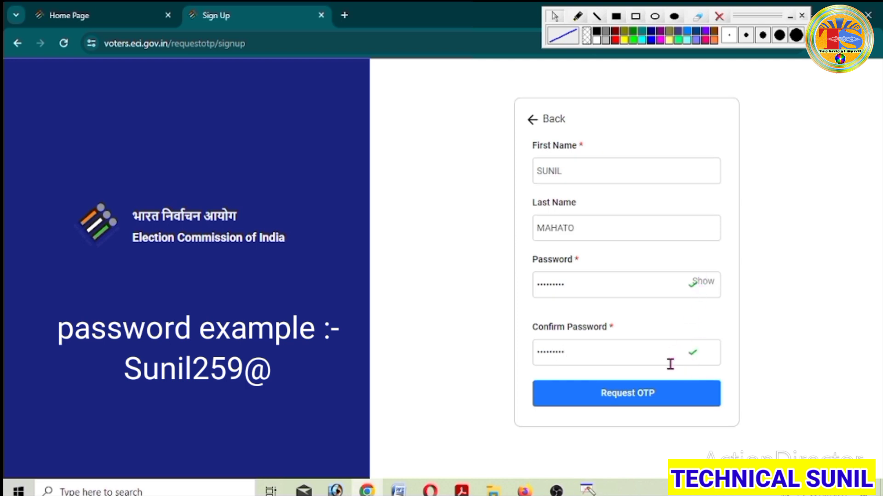
Step: Request the OTP for the new account and outline the Verify button with a rectangle
{"action": "left_click", "coordinate": [644, 394]}
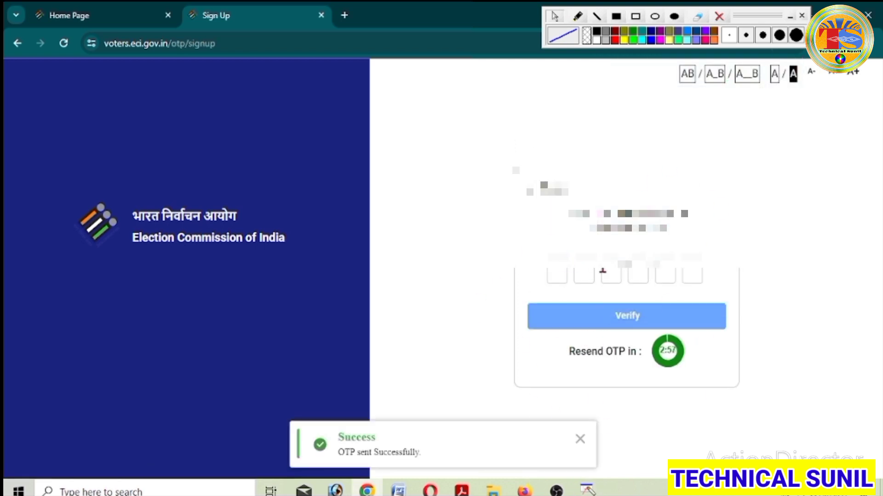
{"action": "left_click", "coordinate": [636, 16]}
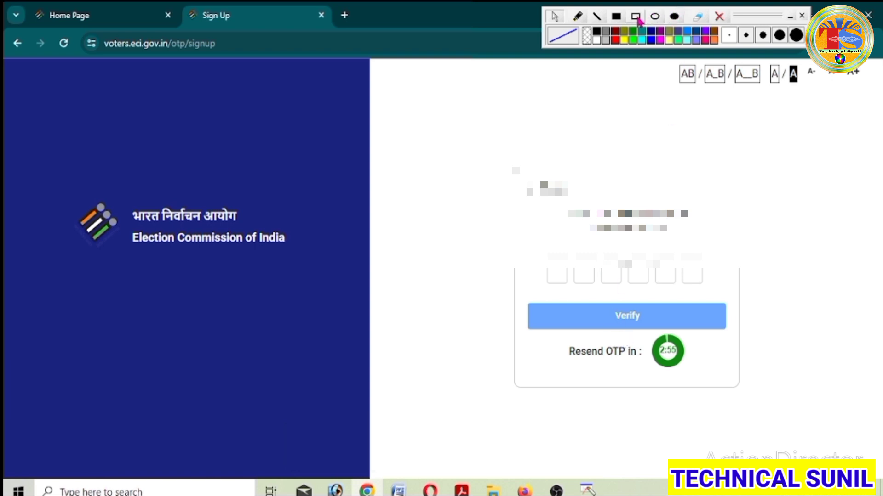
{"action": "left_click_drag", "start_coordinate": [603, 305], "coordinate": [660, 334]}
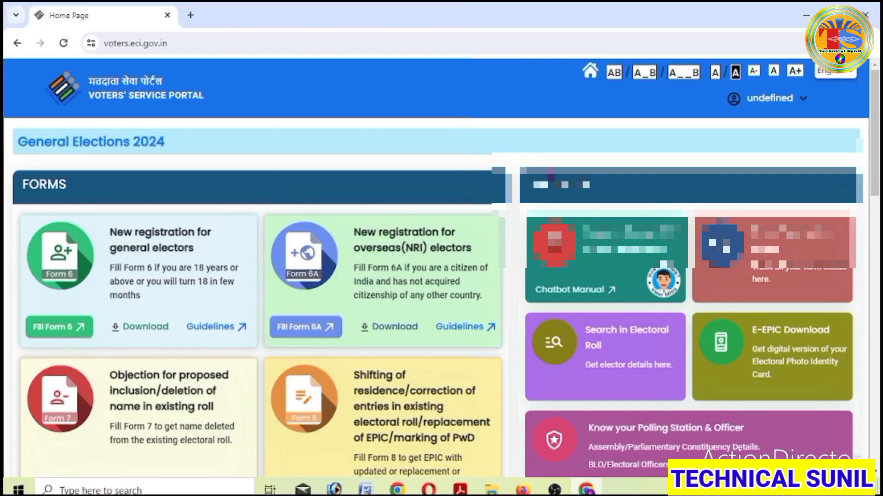
Step: Open the Track Application Status service from the Voters' Service Portal home page
{"action": "left_click", "coordinate": [800, 102]}
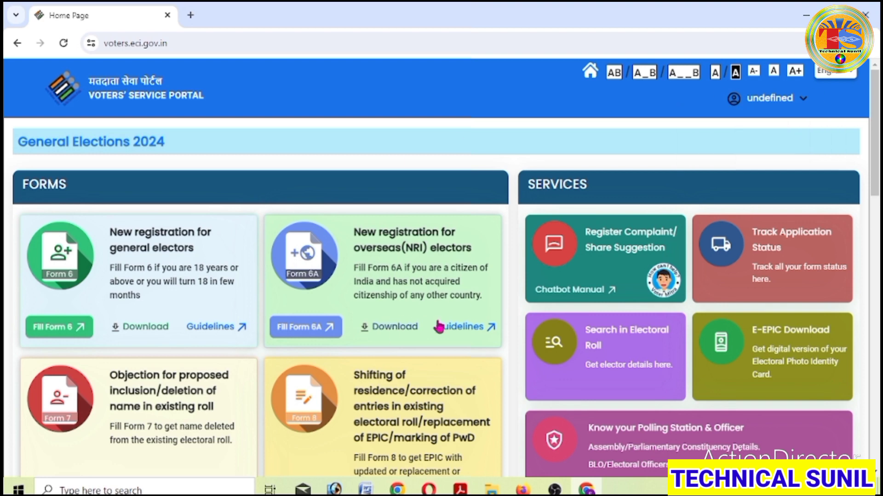
{"action": "scroll", "coordinate": [436, 325], "scroll_direction": "down", "scroll_amount": 3}
{"action": "scroll", "coordinate": [784, 202], "scroll_direction": "up", "scroll_amount": 1}
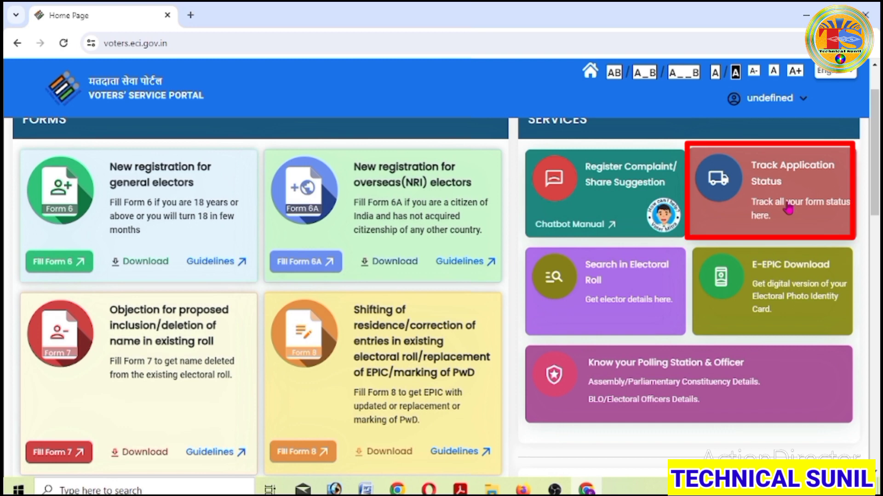
{"action": "left_click", "coordinate": [787, 207]}
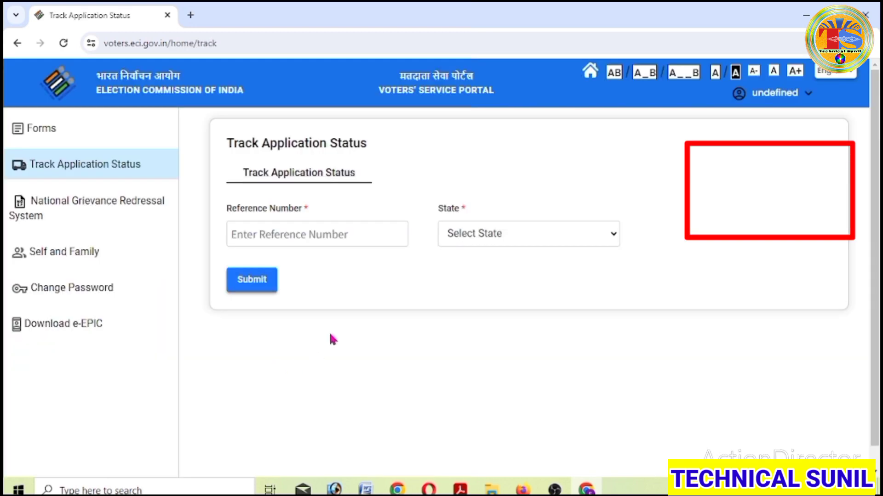
Step: Enter the application's reference number in the tracking form
{"action": "left_click", "coordinate": [266, 236]}
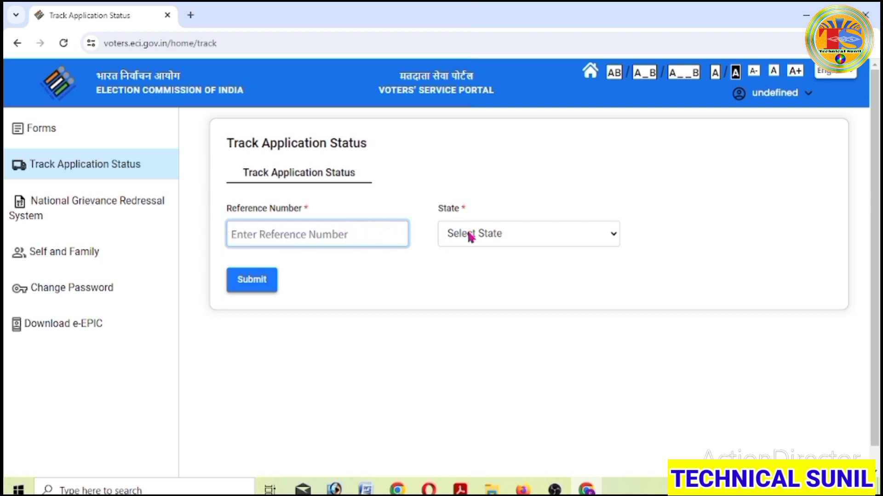
{"action": "left_click", "coordinate": [607, 239]}
{"action": "left_click", "coordinate": [608, 235]}
{"action": "left_click", "coordinate": [246, 237]}
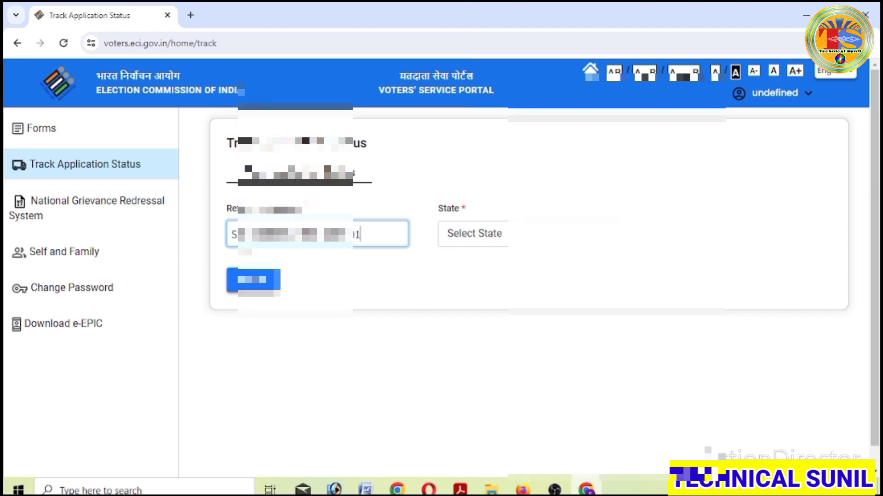
Step: Choose West Bengal as the state and submit the application tracking request
{"action": "left_click", "coordinate": [610, 241]}
{"action": "scroll", "coordinate": [538, 335], "scroll_direction": "down", "scroll_amount": 5}
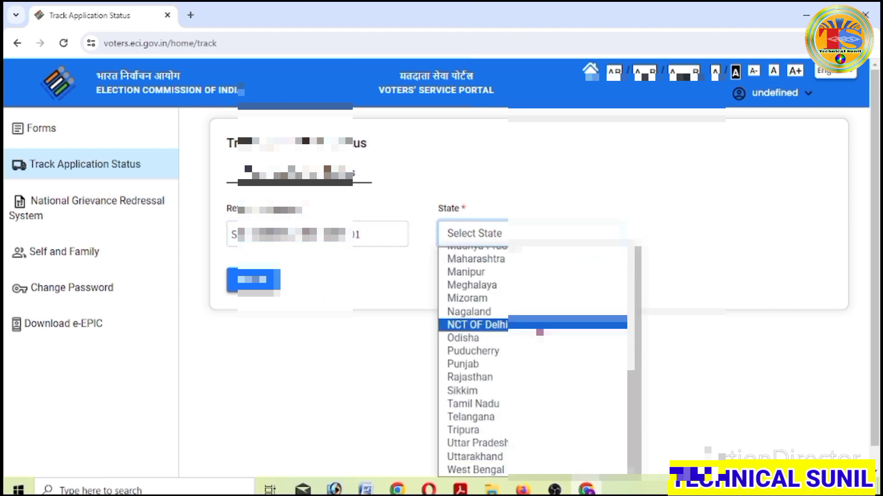
{"action": "left_click", "coordinate": [488, 471]}
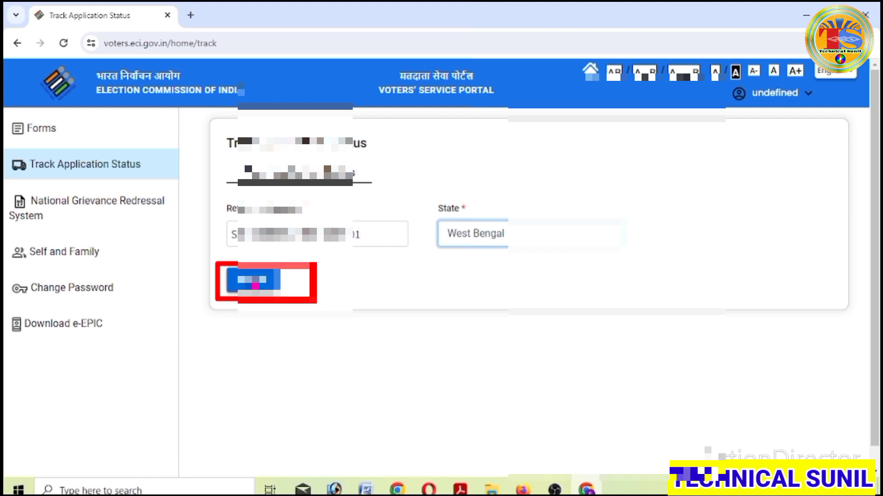
{"action": "left_click", "coordinate": [255, 285]}
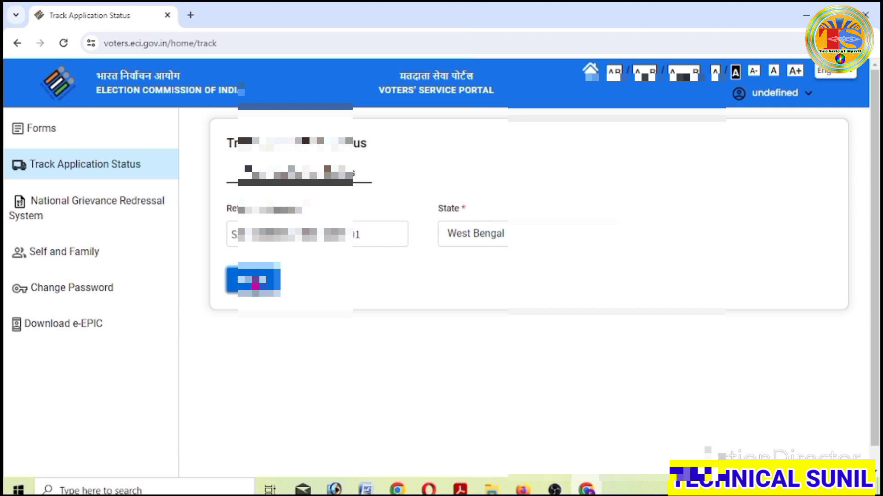
{"action": "left_click", "coordinate": [255, 283]}
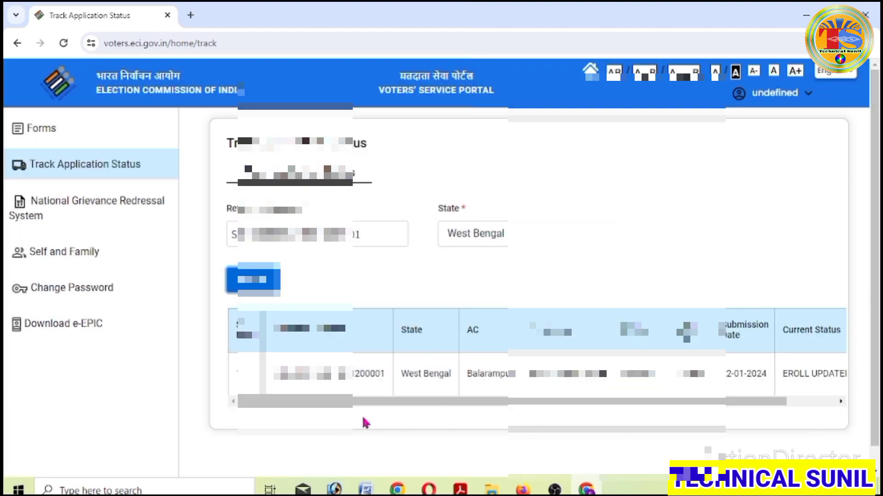
Step: Expand the application's row and examine its progress timeline from submission through delivery
{"action": "left_click_drag", "start_coordinate": [532, 408], "coordinate": [651, 408]}
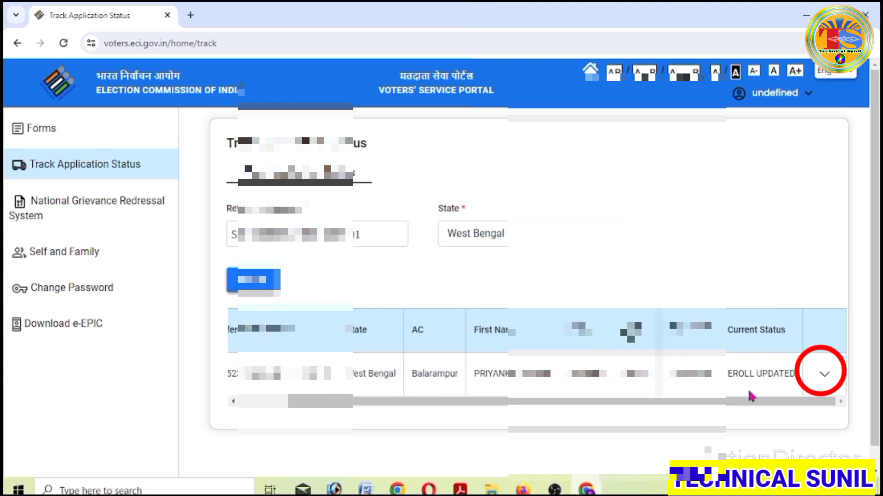
{"action": "left_click", "coordinate": [825, 379]}
{"action": "scroll", "coordinate": [825, 379], "scroll_direction": "down", "scroll_amount": 1}
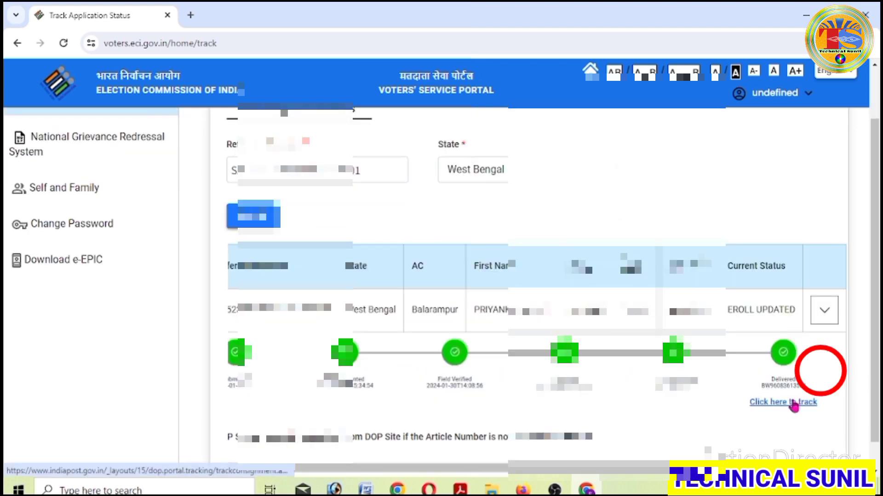
{"action": "scroll", "coordinate": [790, 404], "scroll_direction": "down", "scroll_amount": 1}
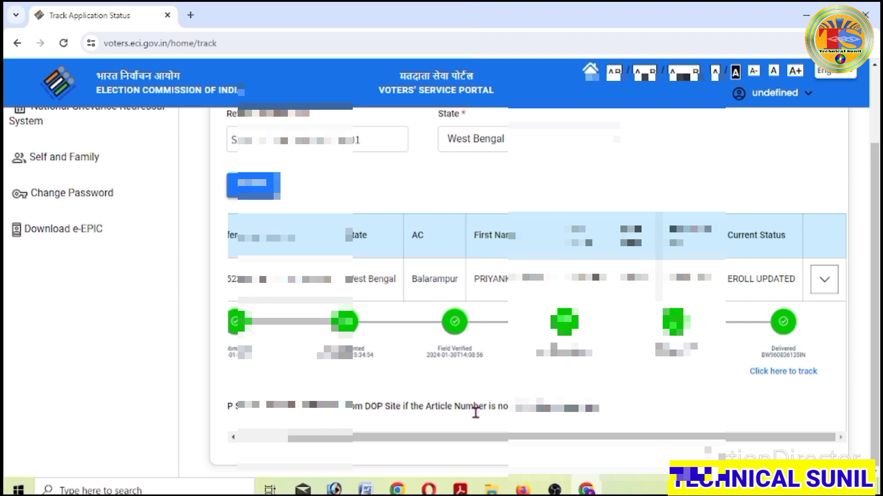
{"action": "left_click_drag", "start_coordinate": [443, 443], "coordinate": [355, 387]}
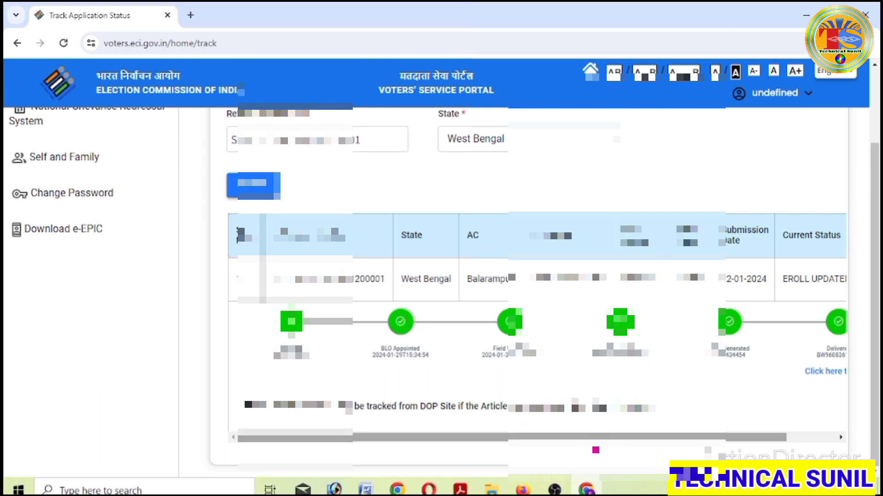
{"action": "left_click_drag", "start_coordinate": [595, 439], "coordinate": [645, 440]}
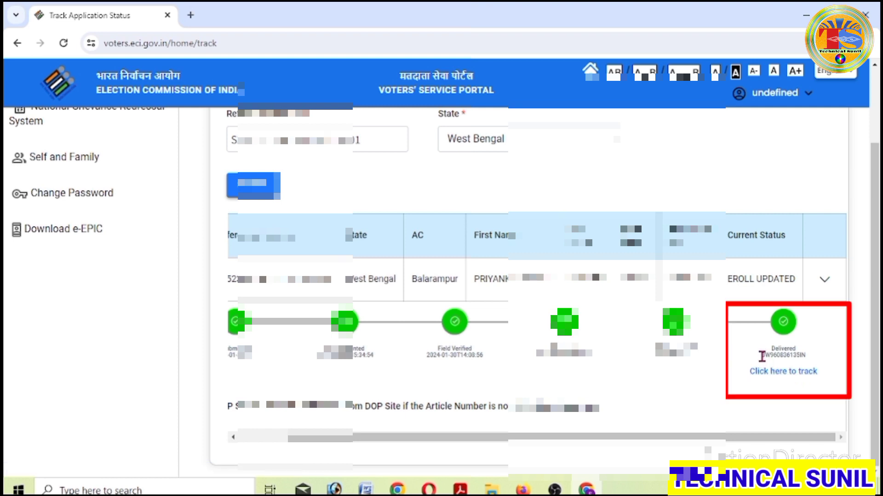
Step: Copy the article number under the Delivered stage and open the linked India Post consignment tracking page
{"action": "mouse_move", "coordinate": [761, 356]}
{"action": "left_mouse_down"}
{"action": "mouse_move", "coordinate": [816, 357]}
{"action": "mouse_move", "coordinate": [802, 356]}
{"action": "left_mouse_up"}
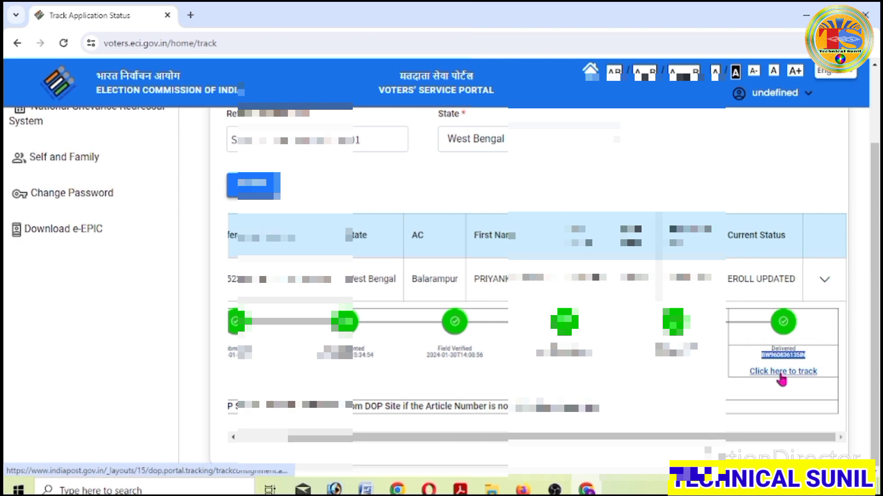
{"action": "left_click", "coordinate": [781, 373]}
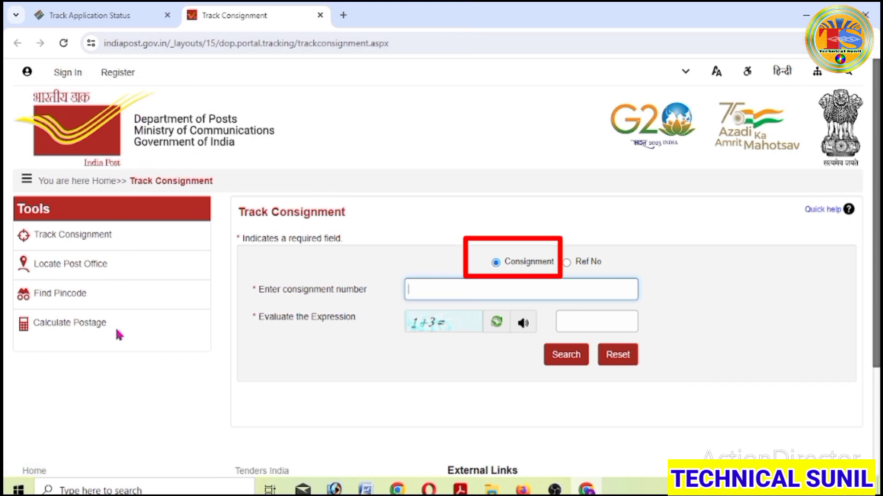
{"action": "scroll", "coordinate": [465, 271], "scroll_direction": "down", "scroll_amount": 3}
{"action": "scroll", "coordinate": [465, 271], "scroll_direction": "up", "scroll_amount": 3}
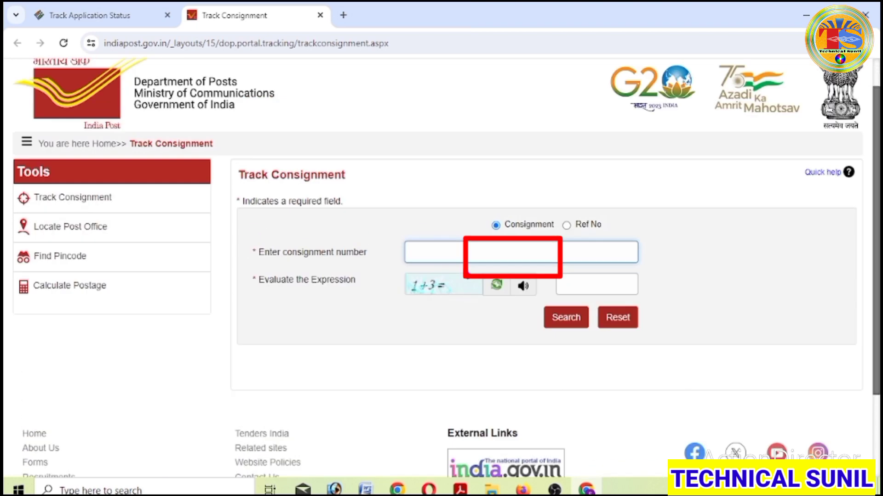
{"action": "scroll", "coordinate": [465, 271], "scroll_direction": "down", "scroll_amount": 2}
{"action": "scroll", "coordinate": [465, 272], "scroll_direction": "up", "scroll_amount": 2}
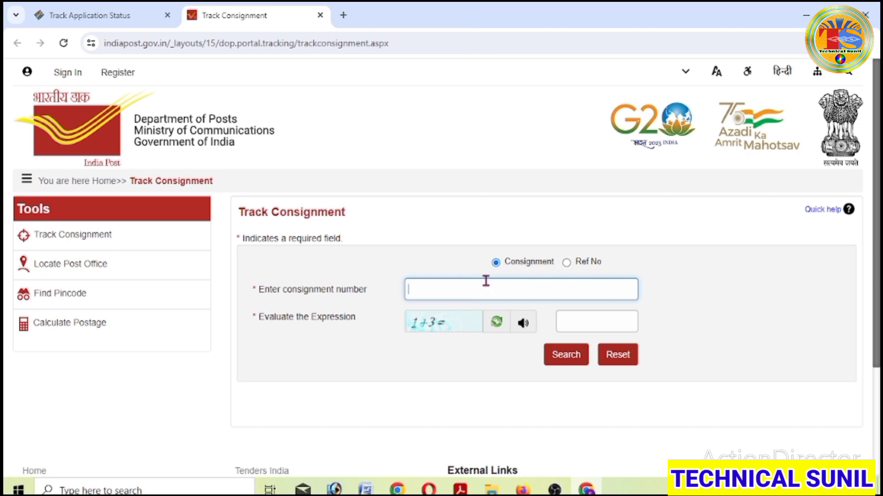
Step: Paste the copied consignment number, answer the expression with 4, search, and review the consignment's dated delivery events
{"action": "left_click", "coordinate": [422, 290]}
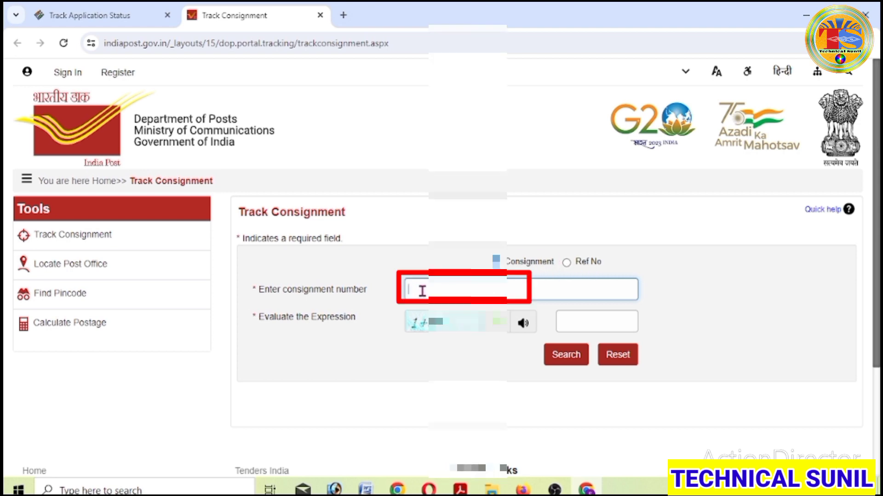
{"action": "key", "text": "ctrl+v"}
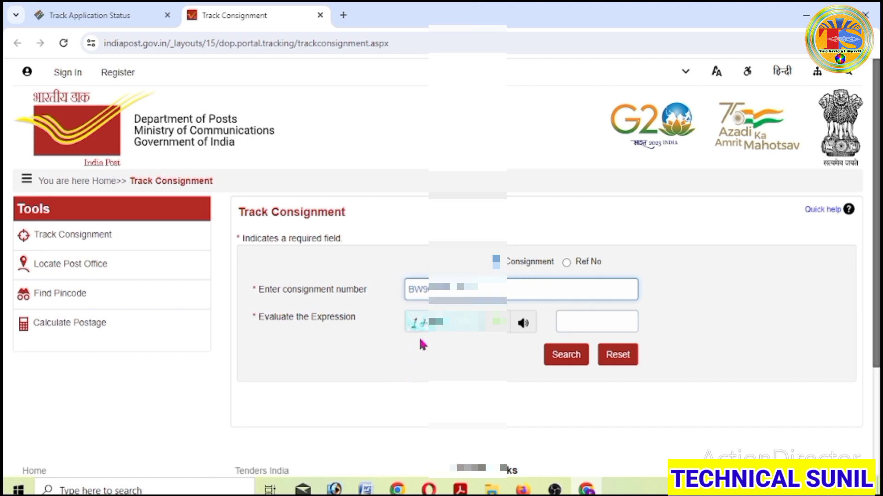
{"action": "left_click", "coordinate": [574, 318]}
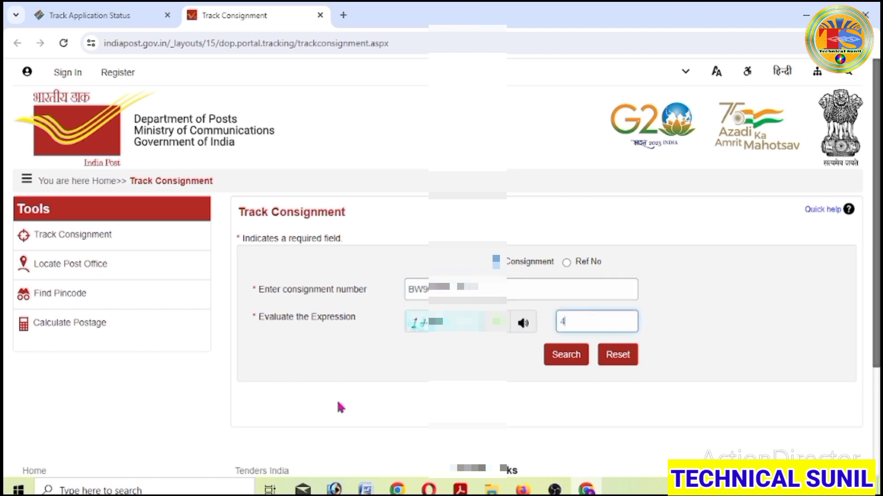
{"action": "left_click", "coordinate": [564, 363]}
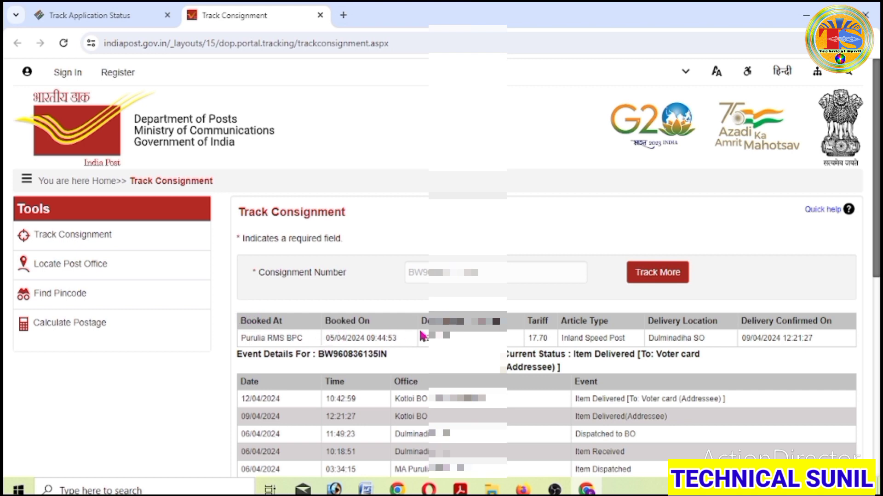
{"action": "scroll", "coordinate": [569, 332], "scroll_direction": "down", "scroll_amount": 3}
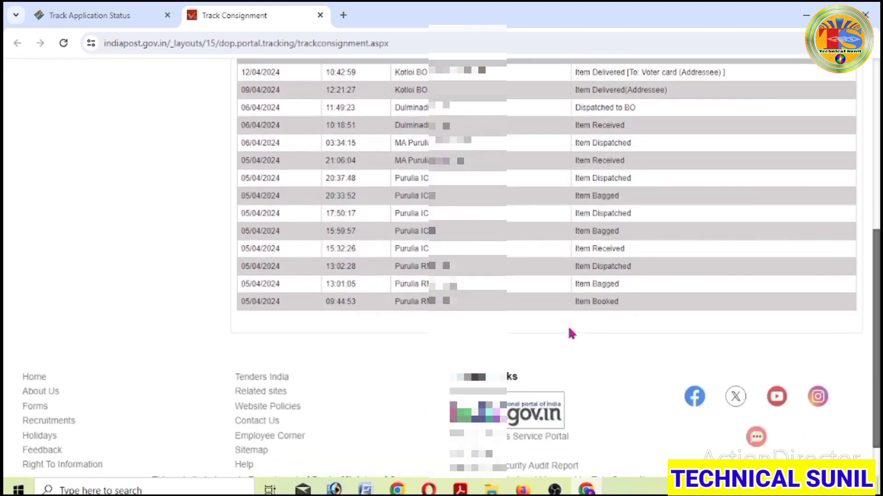
{"action": "scroll", "coordinate": [567, 326], "scroll_direction": "up", "scroll_amount": 1}
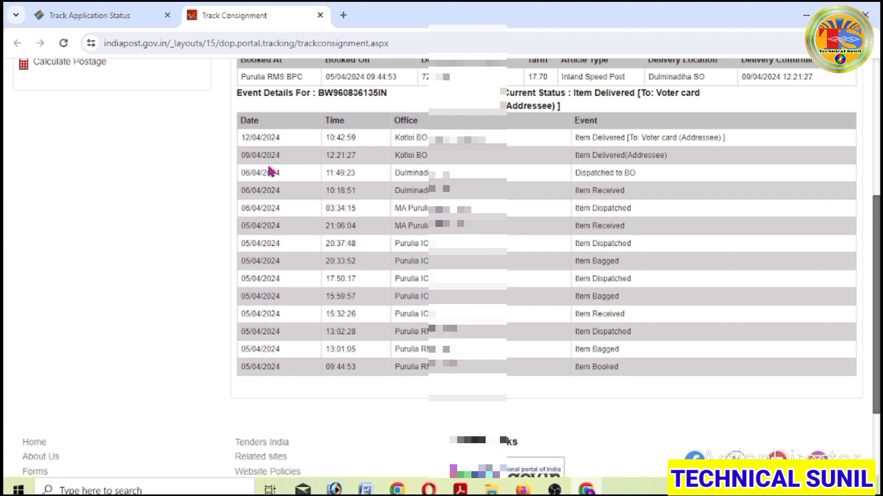
Step: Examine the dates and delivery entries in the consignment's event table, along with the booking and delivery summary above it
{"action": "left_click_drag", "start_coordinate": [240, 137], "coordinate": [296, 371]}
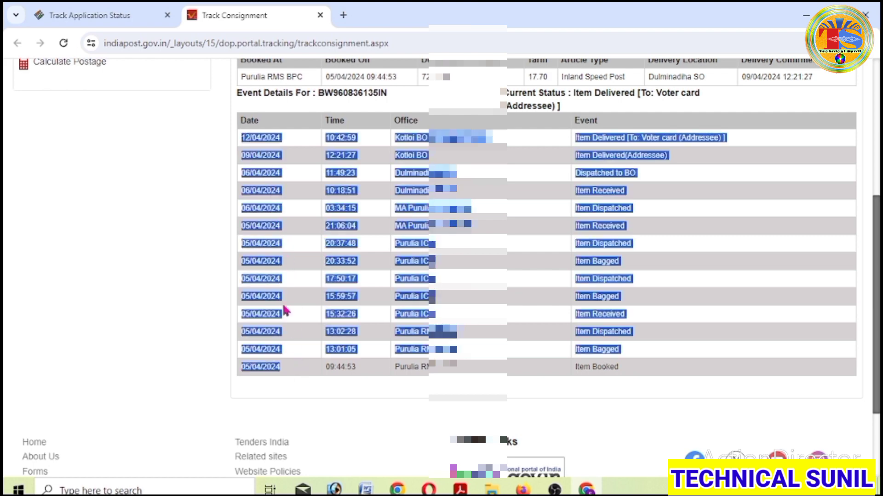
{"action": "left_click", "coordinate": [292, 244]}
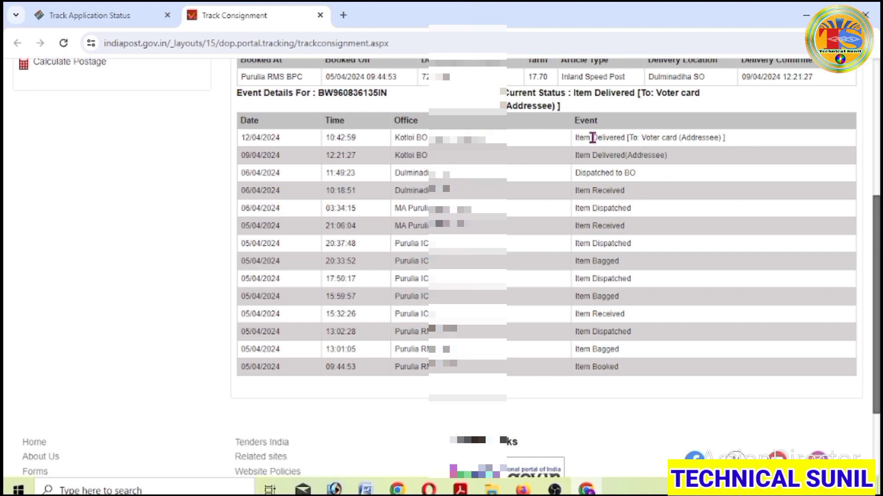
{"action": "left_click_drag", "start_coordinate": [575, 138], "coordinate": [637, 135]}
{"action": "left_click_drag", "start_coordinate": [576, 156], "coordinate": [642, 155]}
{"action": "left_click", "coordinate": [641, 191]}
{"action": "scroll", "coordinate": [569, 138], "scroll_direction": "up", "scroll_amount": 2}
{"action": "scroll", "coordinate": [617, 183], "scroll_direction": "down", "scroll_amount": 1}
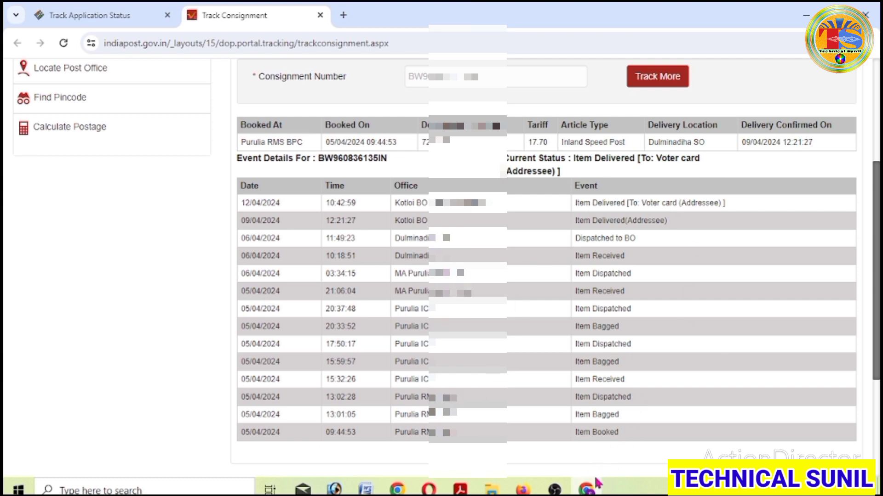
Step: Return to the voter portal's application status page and review the application's current status and progress timeline
{"action": "mouse_move", "coordinate": [586, 490]}
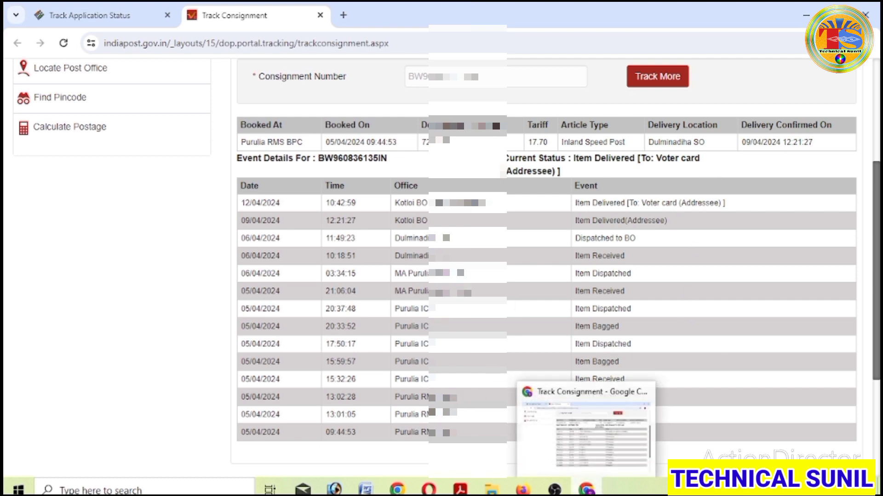
{"action": "left_click", "coordinate": [95, 17]}
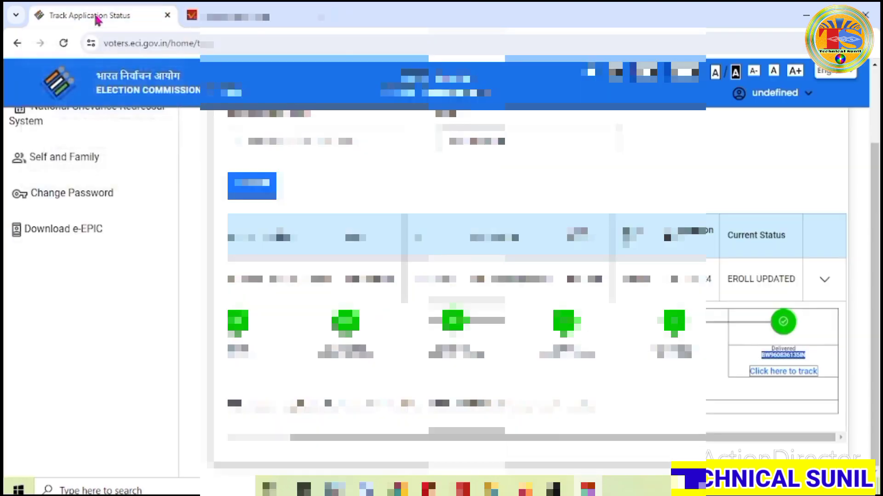
{"action": "left_click", "coordinate": [783, 411]}
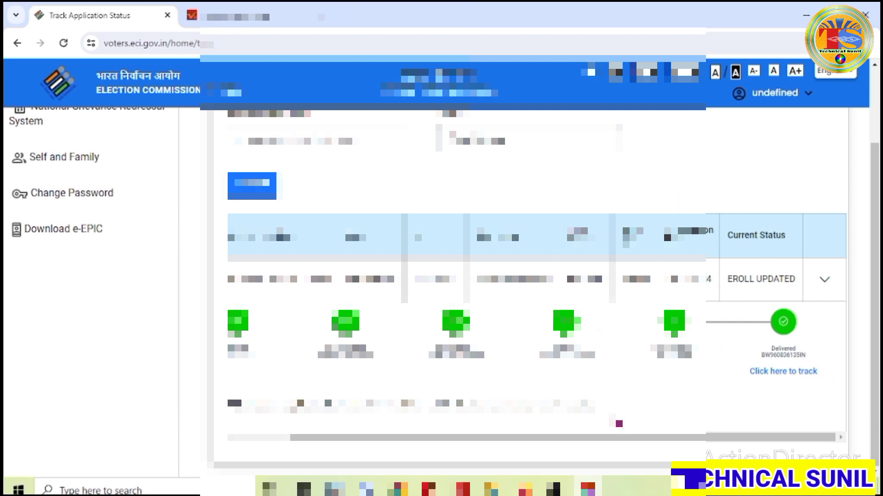
{"action": "scroll", "coordinate": [619, 424], "scroll_direction": "up", "scroll_amount": 3}
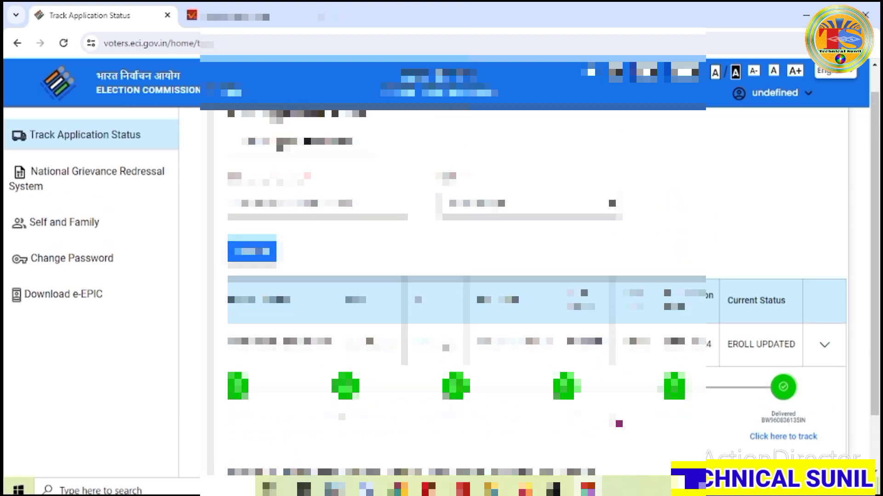
{"action": "scroll", "coordinate": [619, 423], "scroll_direction": "up", "scroll_amount": 1}
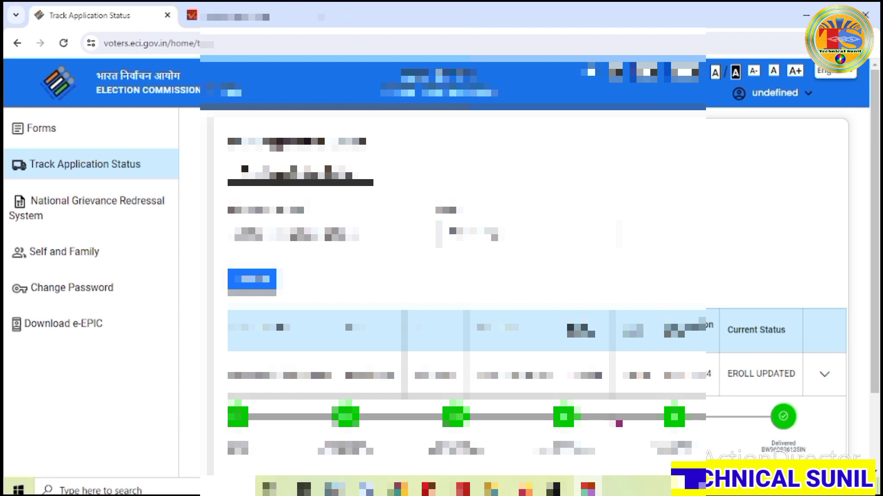
{"action": "scroll", "coordinate": [618, 423], "scroll_direction": "down", "scroll_amount": 3}
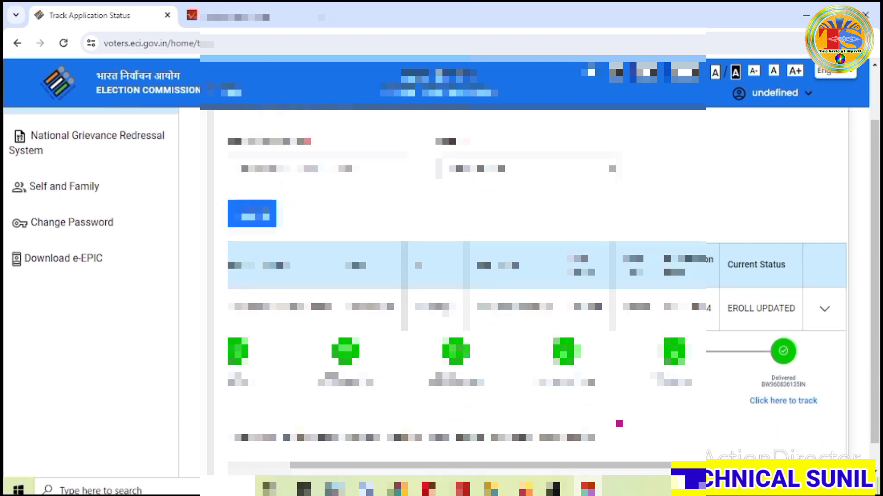